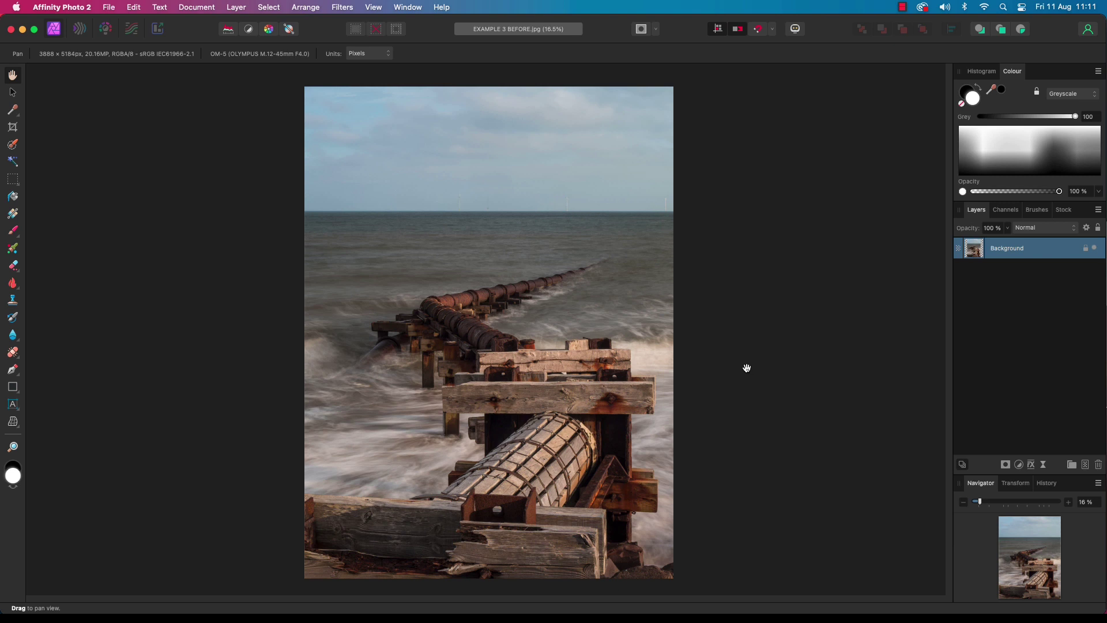
# Step: Add a new empty Pixel layer above the Background photo from the Layer menu
pyautogui.moveTo(694, 345); pyautogui.dragTo(277, 115)
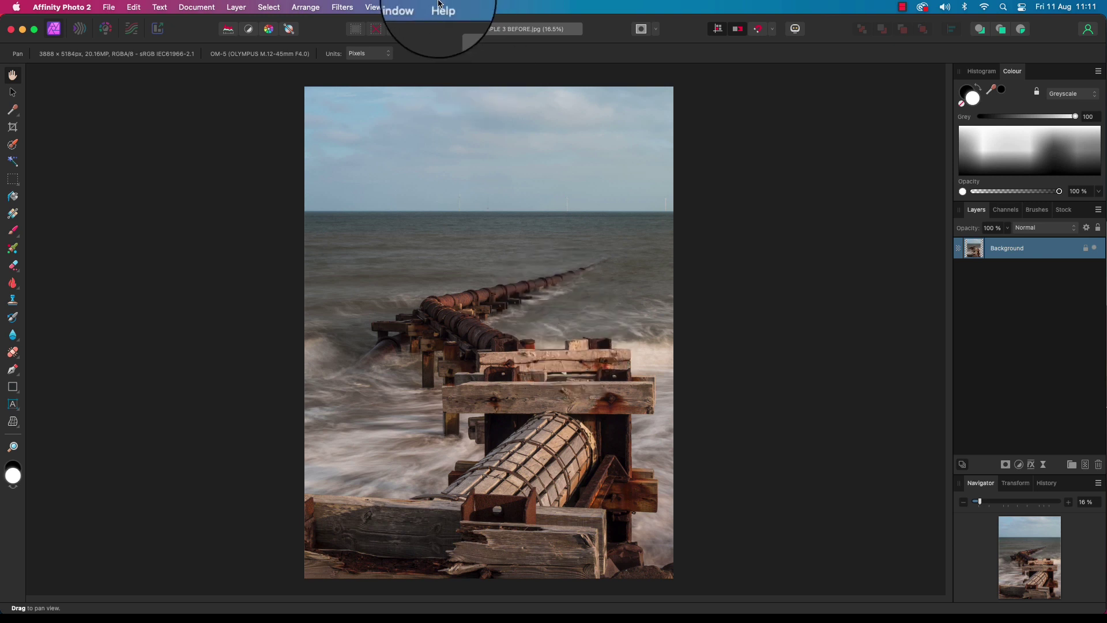
pyautogui.click(235, 8)
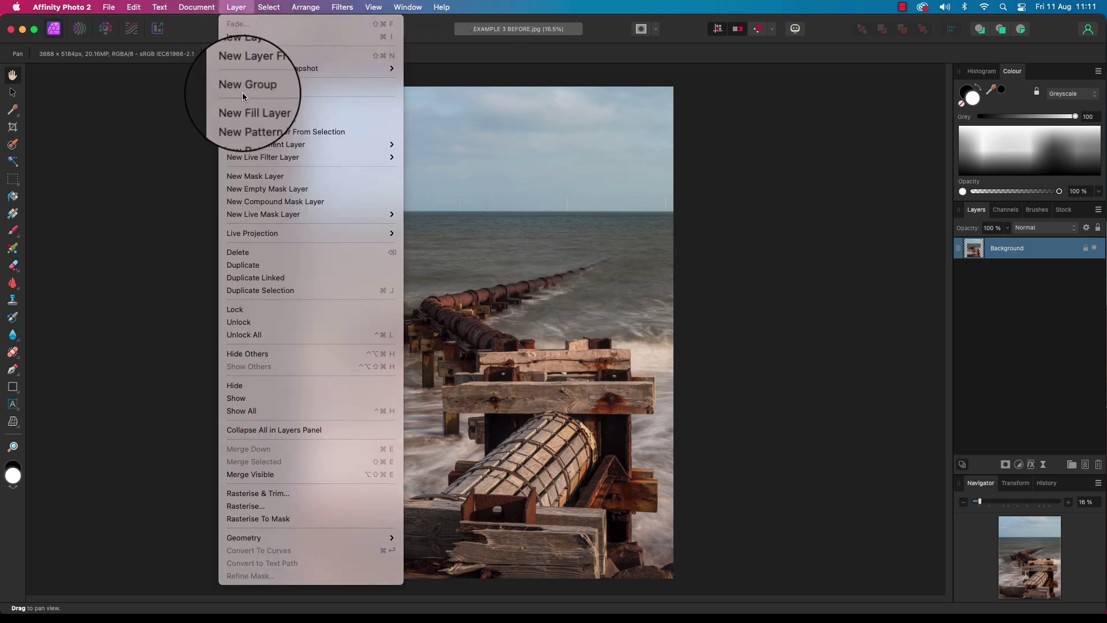
pyautogui.click(246, 57)
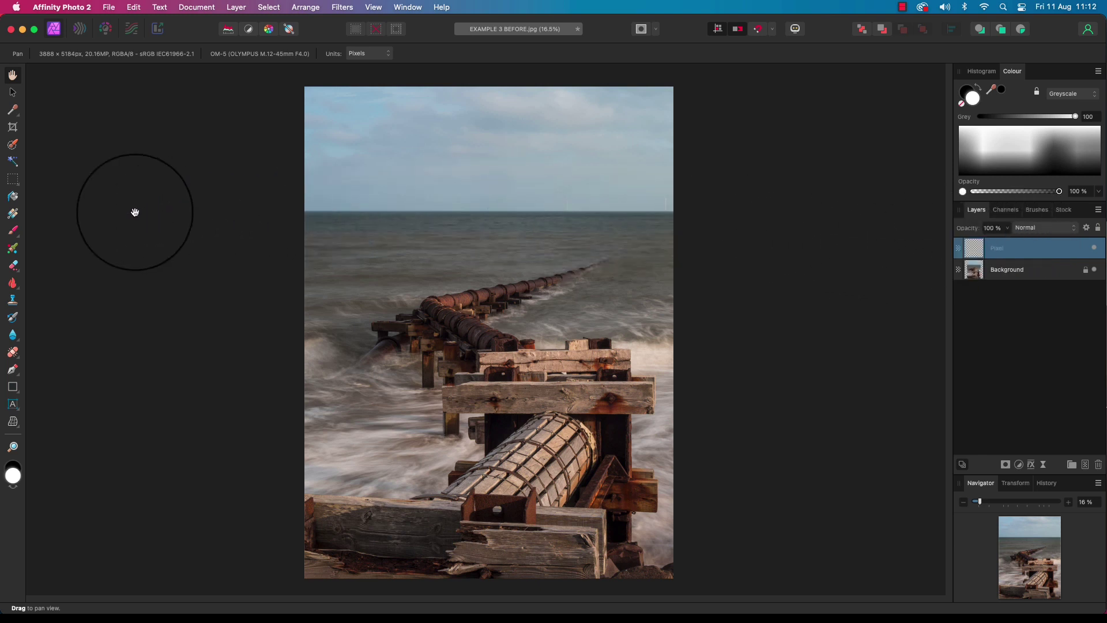
# Step: Fill the Pixel layer with a vertical linear gradient, reversed to run black at top to white below
pyautogui.click(13, 214)
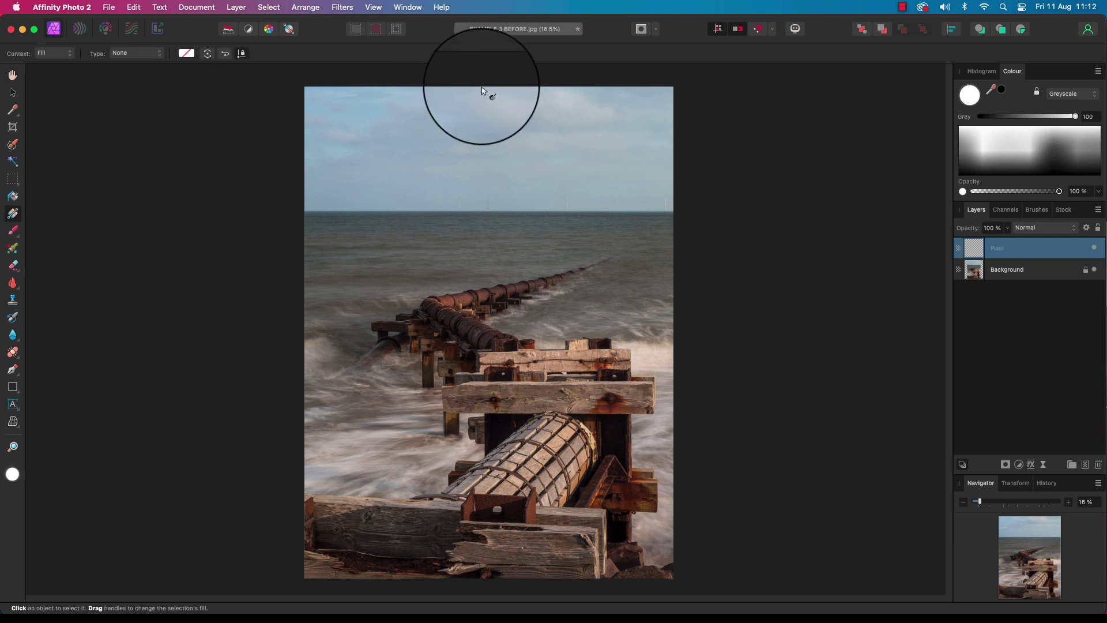
pyautogui.moveTo(482, 88); pyautogui.dragTo(477, 428)
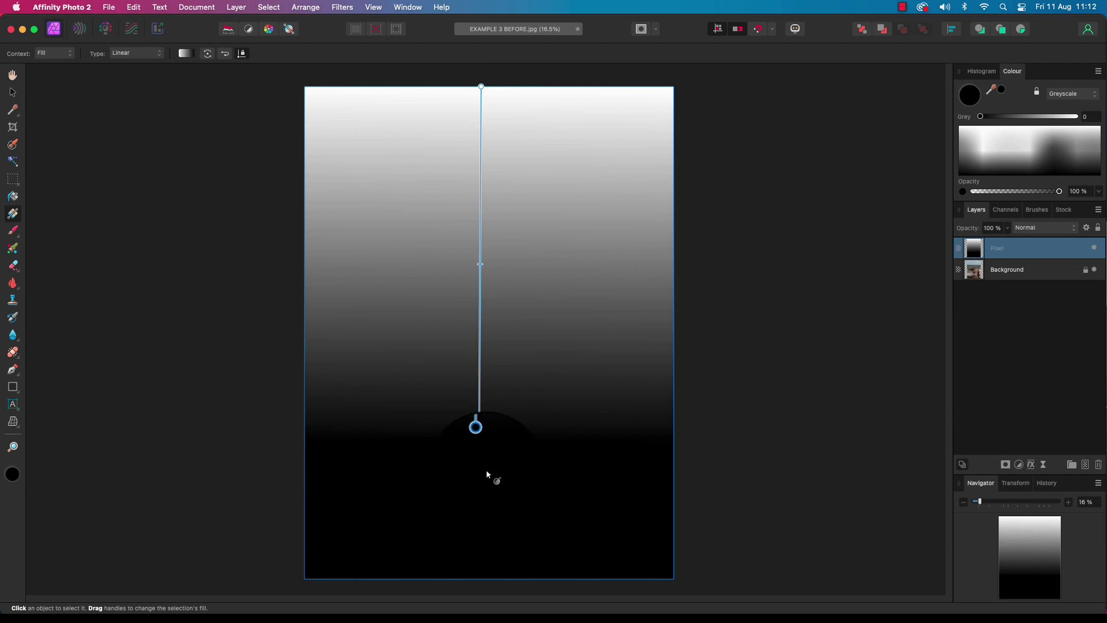
pyautogui.moveTo(486, 473); pyautogui.dragTo(443, 436)
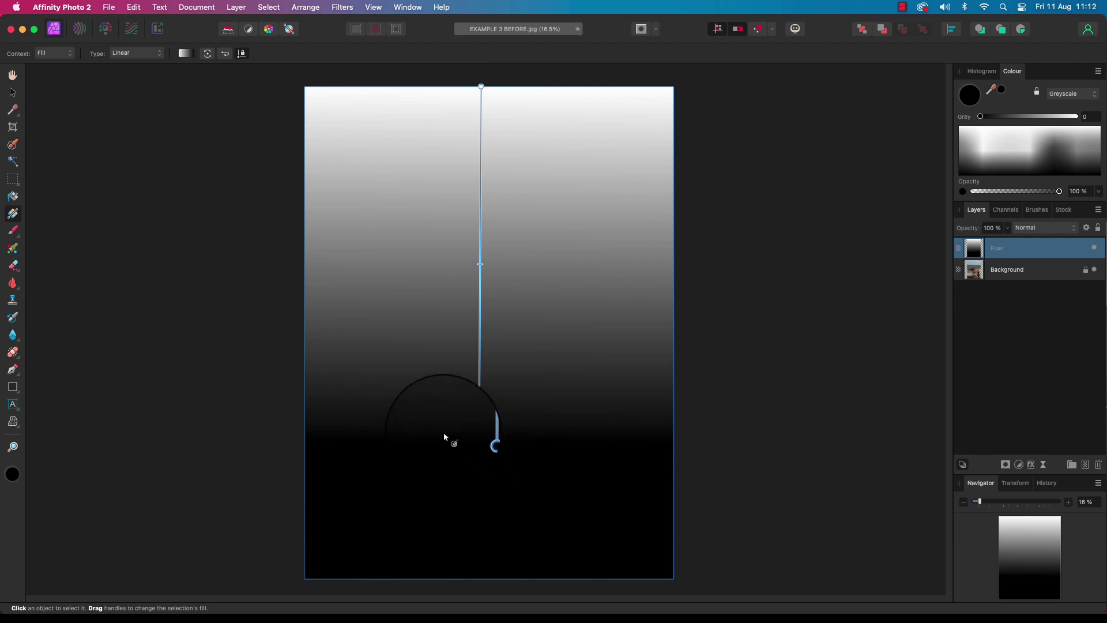
pyautogui.click(225, 55)
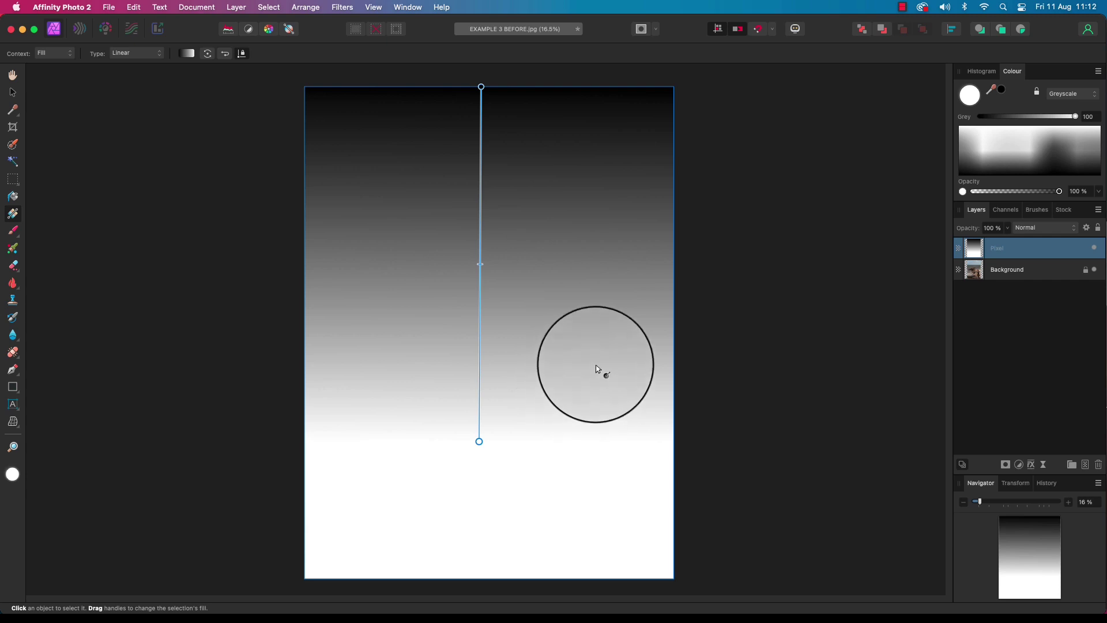
# Step: Preview at lower opacity, drag the gradient midpoint further down, then restore the layer to 100% opacity
pyautogui.click(1007, 228)
pyautogui.moveTo(1007, 237); pyautogui.dragTo(968, 246)
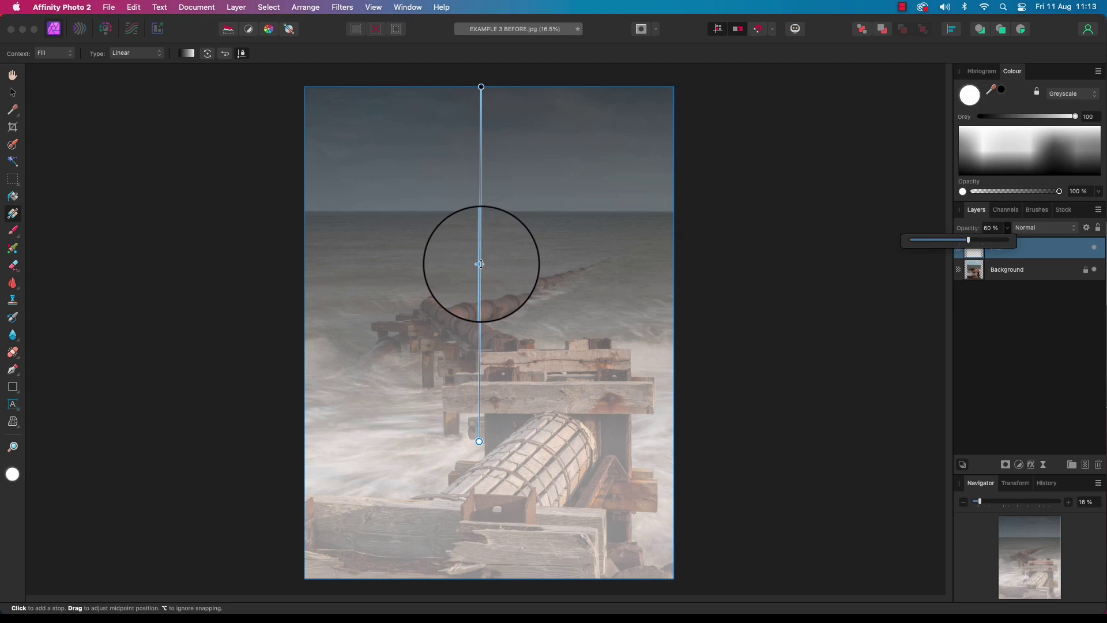
pyautogui.moveTo(480, 263); pyautogui.dragTo(475, 313)
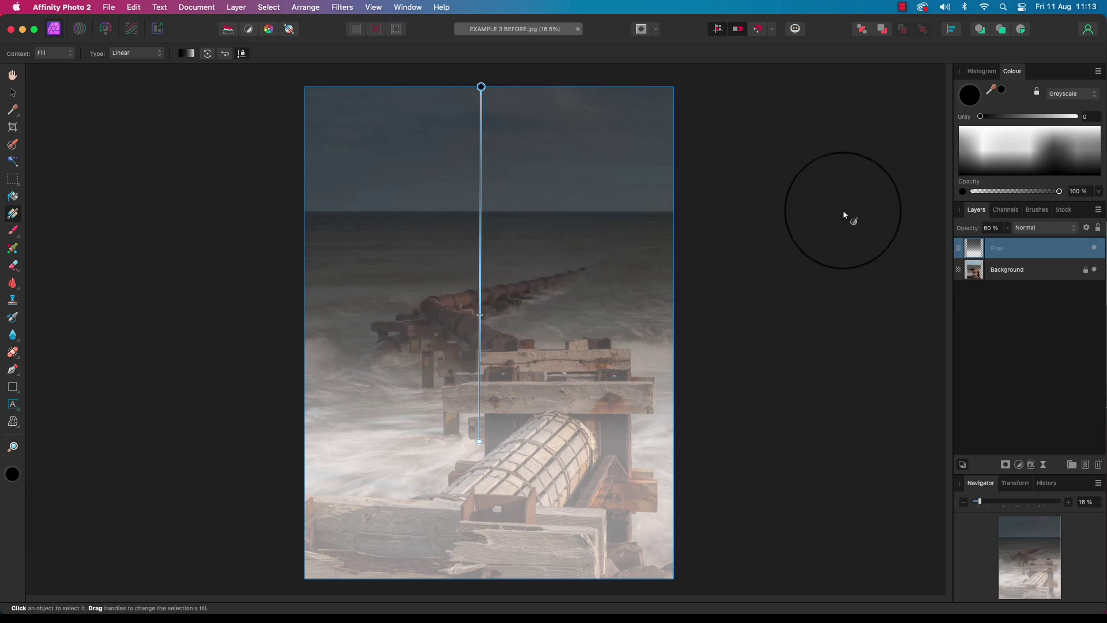
pyautogui.click(997, 226)
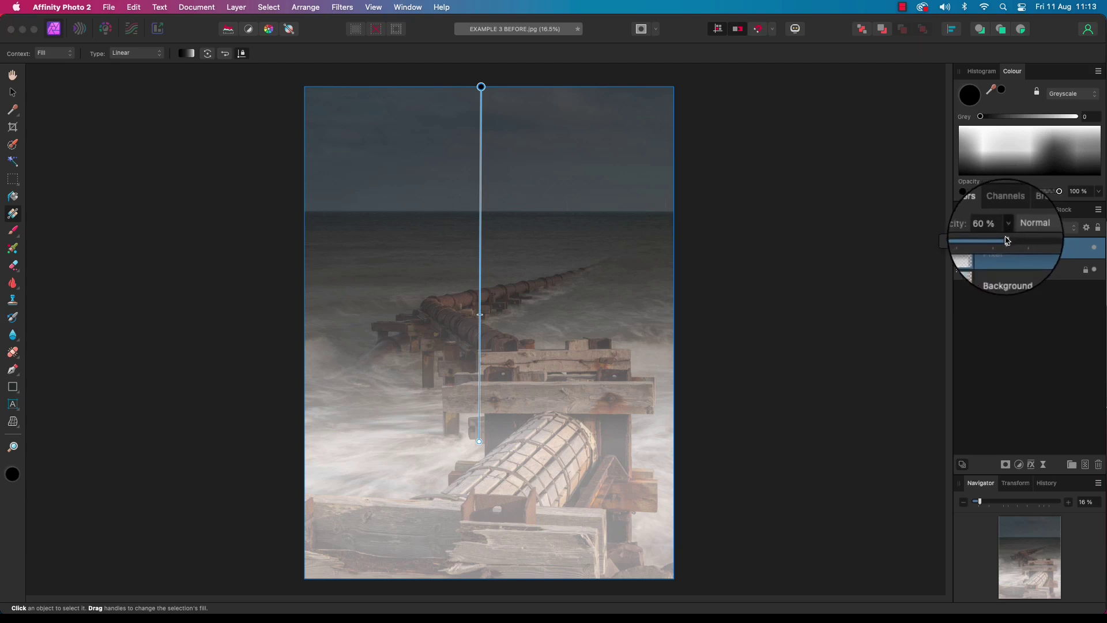
pyautogui.moveTo(1008, 241); pyautogui.dragTo(1044, 241)
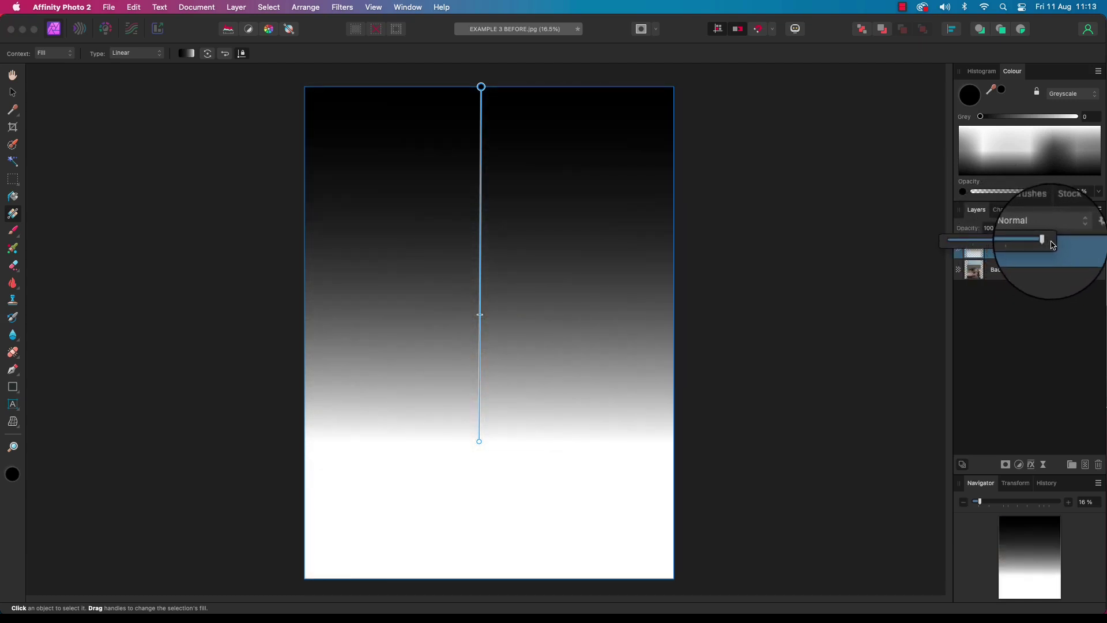
pyautogui.click(991, 305)
pyautogui.click(999, 251)
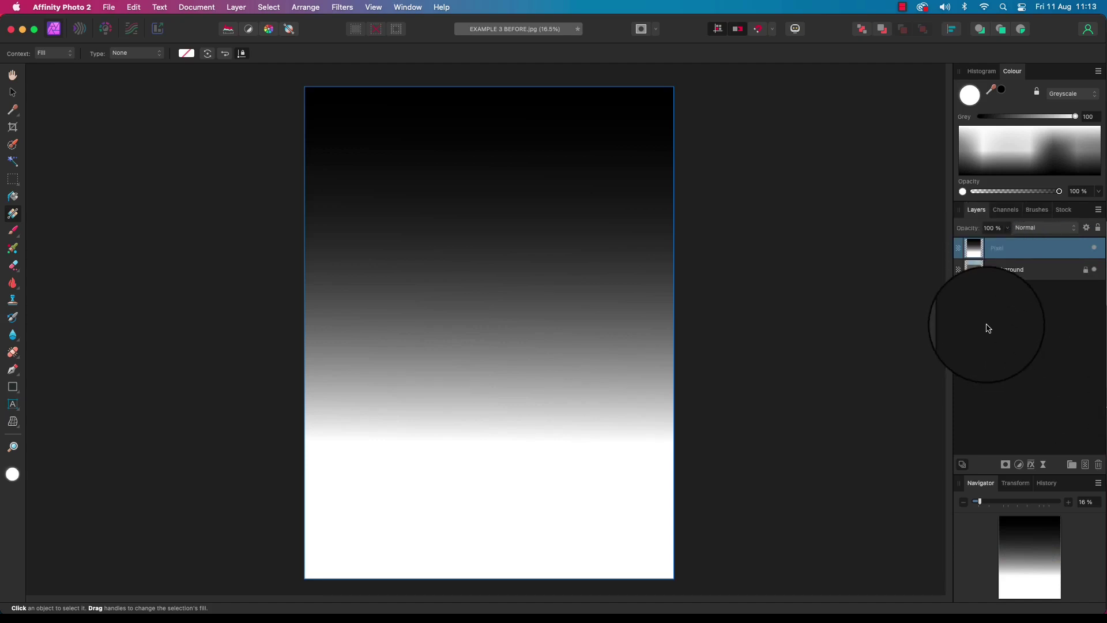
# Step: Change the gradient layer's blend mode from Normal to Soft Light and check its opacity
pyautogui.click(1032, 231)
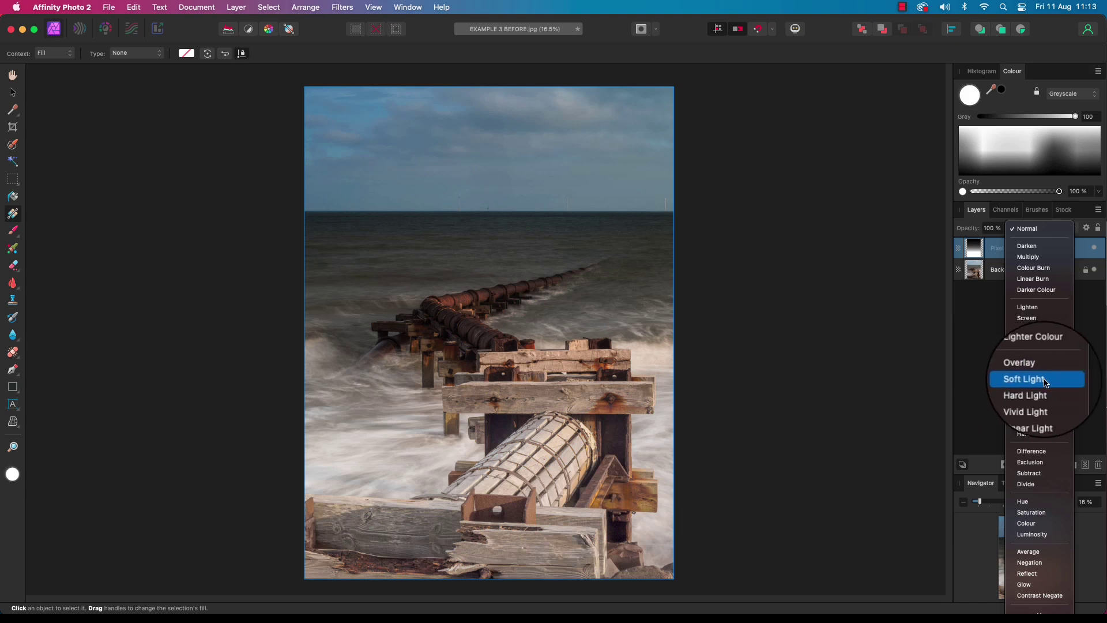
pyautogui.click(1045, 382)
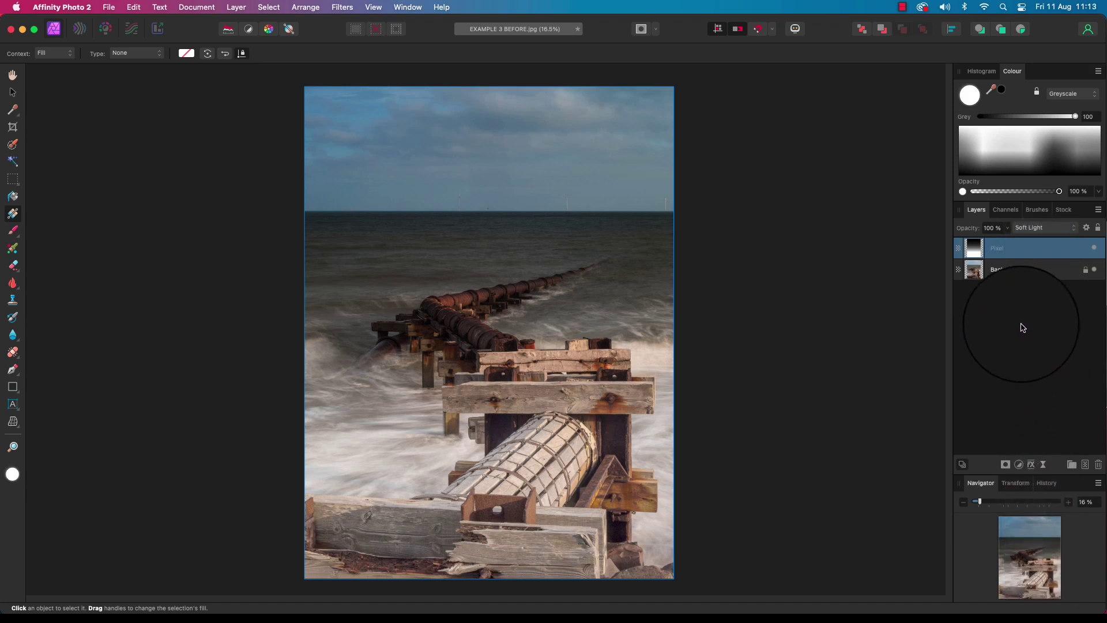
pyautogui.click(1009, 232)
pyautogui.moveTo(1008, 239)
pyautogui.mouseDown()
pyautogui.moveTo(981, 247)
pyautogui.moveTo(1007, 240)
pyautogui.mouseUp()
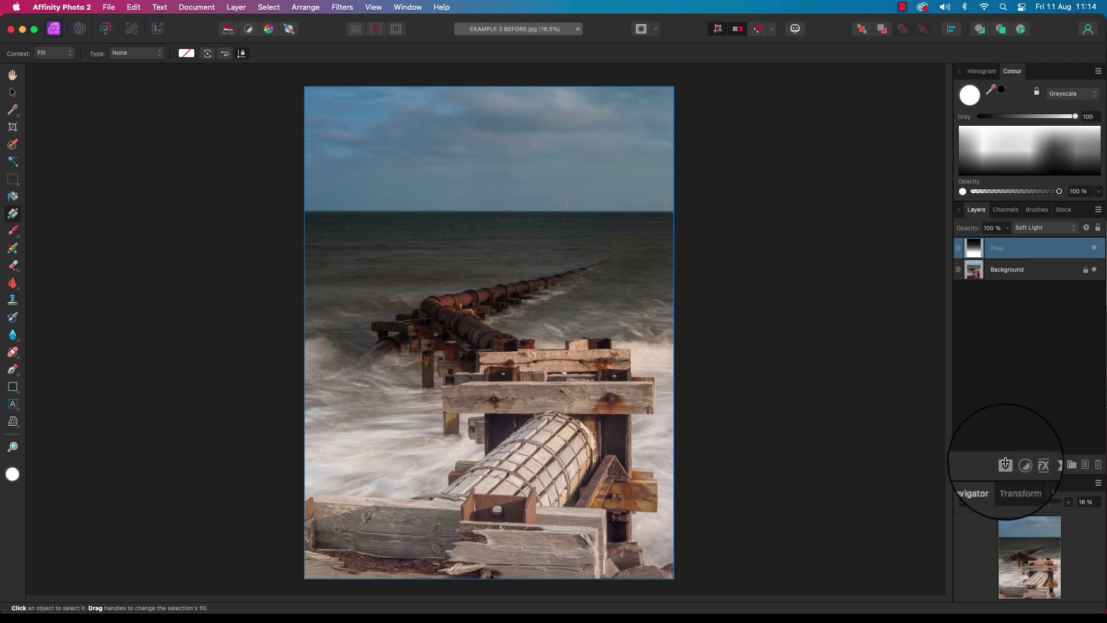
# Step: Add a mask to the gradient layer and paint black with a 0% hardness brush over the pier and surf
pyautogui.moveTo(1005, 465); pyautogui.dragTo(1005, 464)
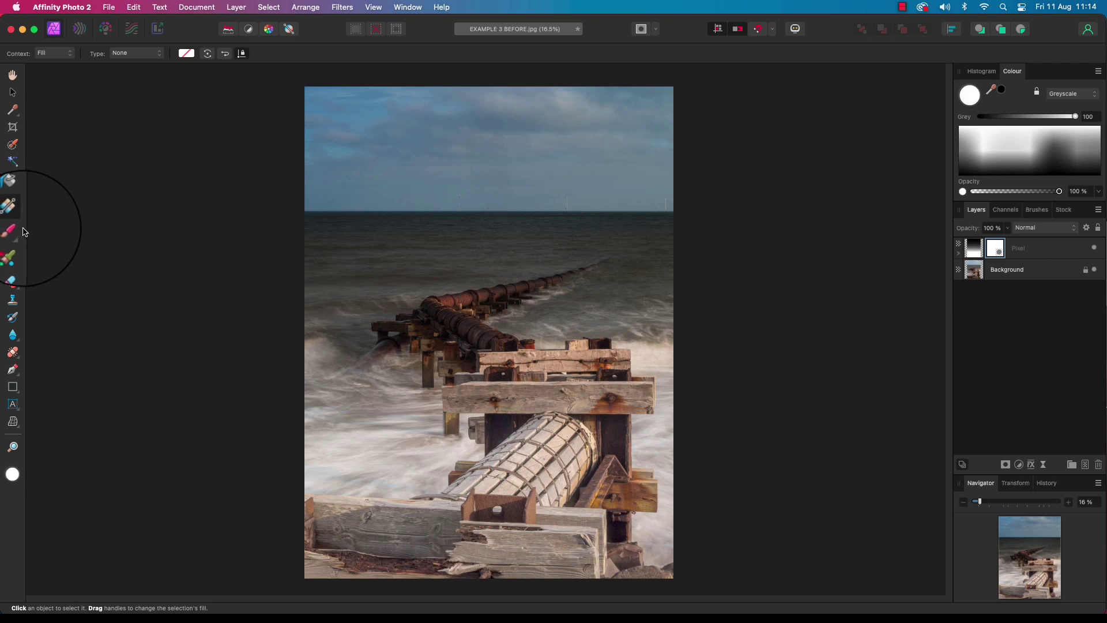
pyautogui.click(15, 231)
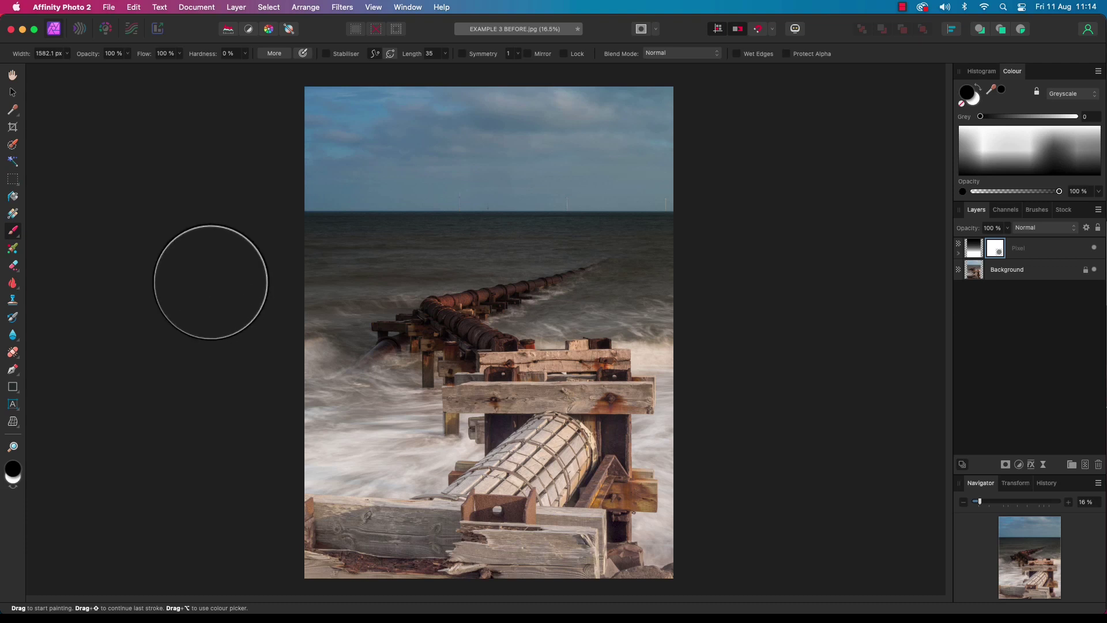
pyautogui.click(245, 53)
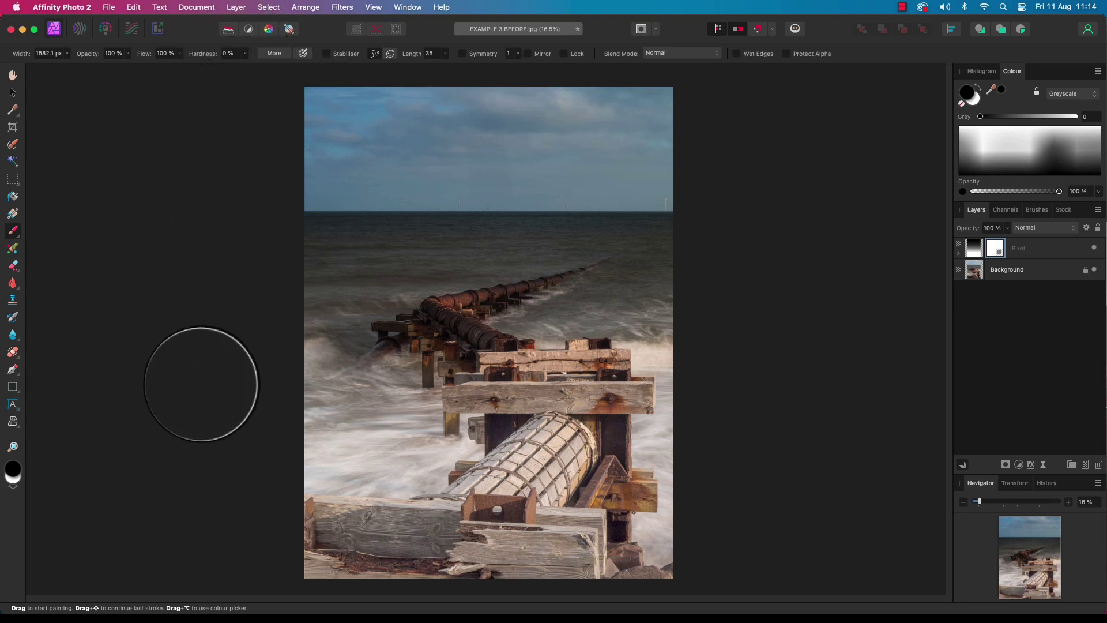
pyautogui.moveTo(210, 376)
pyautogui.mouseDown()
pyautogui.moveTo(611, 364)
pyautogui.moveTo(705, 375)
pyautogui.moveTo(313, 436)
pyautogui.moveTo(287, 459)
pyautogui.moveTo(637, 472)
pyautogui.moveTo(693, 490)
pyautogui.moveTo(427, 507)
pyautogui.moveTo(260, 562)
pyautogui.moveTo(748, 556)
pyautogui.moveTo(475, 520)
pyautogui.moveTo(286, 528)
pyautogui.moveTo(647, 494)
pyautogui.moveTo(702, 479)
pyautogui.moveTo(675, 445)
pyautogui.moveTo(281, 460)
pyautogui.moveTo(466, 429)
pyautogui.moveTo(650, 417)
pyautogui.moveTo(665, 406)
pyautogui.moveTo(408, 439)
pyautogui.moveTo(291, 436)
pyautogui.moveTo(306, 419)
pyautogui.moveTo(624, 389)
pyautogui.moveTo(684, 365)
pyautogui.moveTo(264, 390)
pyautogui.moveTo(442, 355)
pyautogui.moveTo(679, 334)
pyautogui.moveTo(444, 346)
pyautogui.mouseUp()
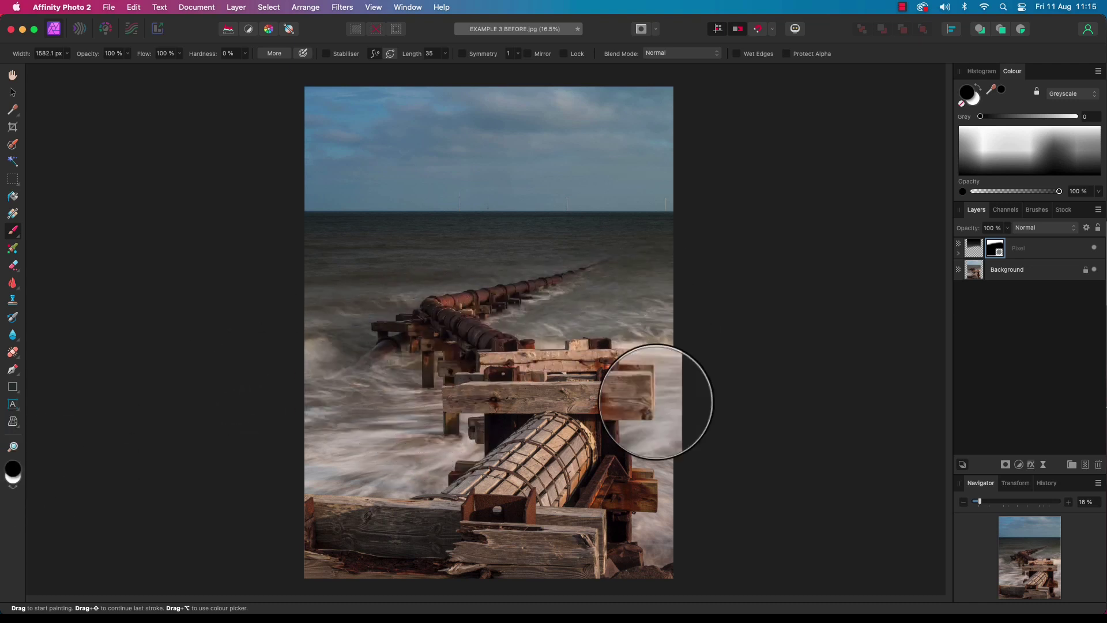
# Step: Duplicate the gradient layer, lower the copy's opacity, then delete the duplicate
pyautogui.click(1027, 254)
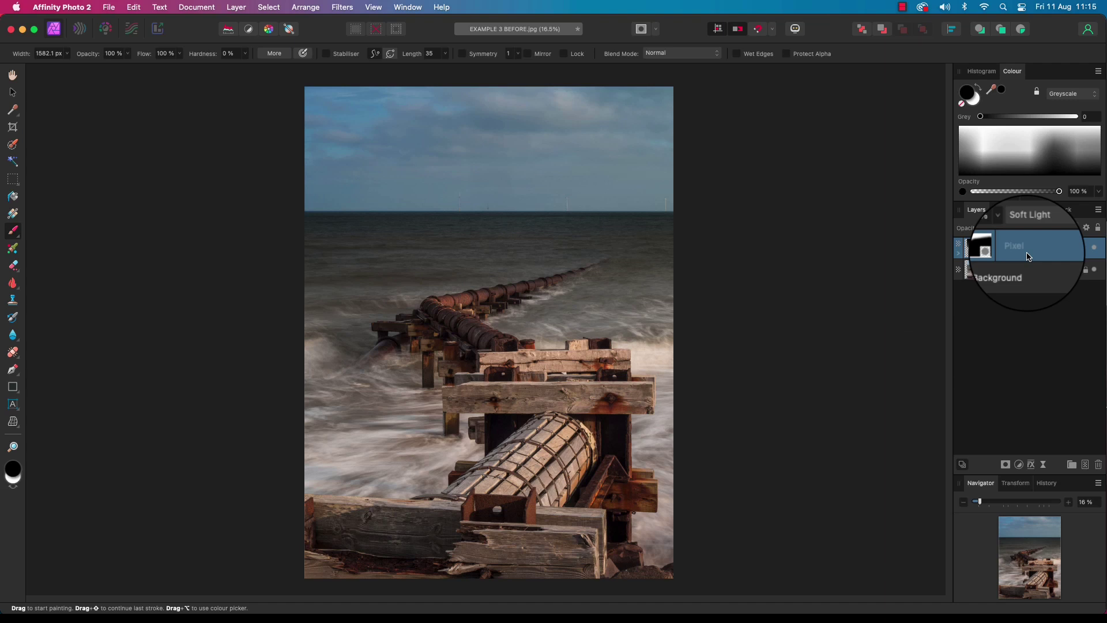
pyautogui.press('super+j')
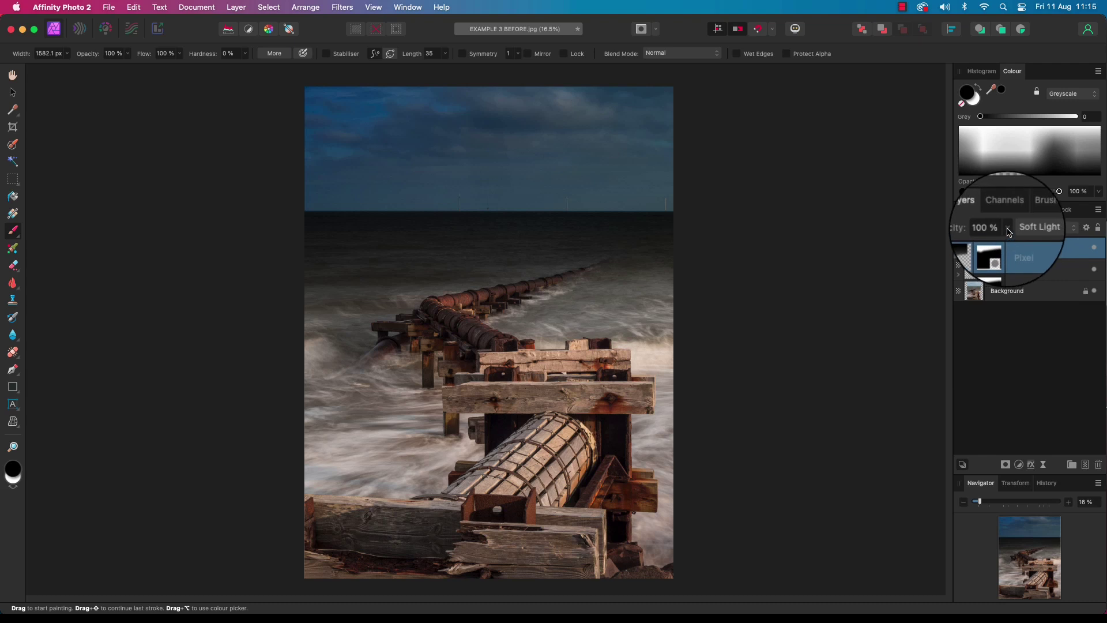
pyautogui.click(1008, 233)
pyautogui.moveTo(1009, 239); pyautogui.dragTo(945, 250)
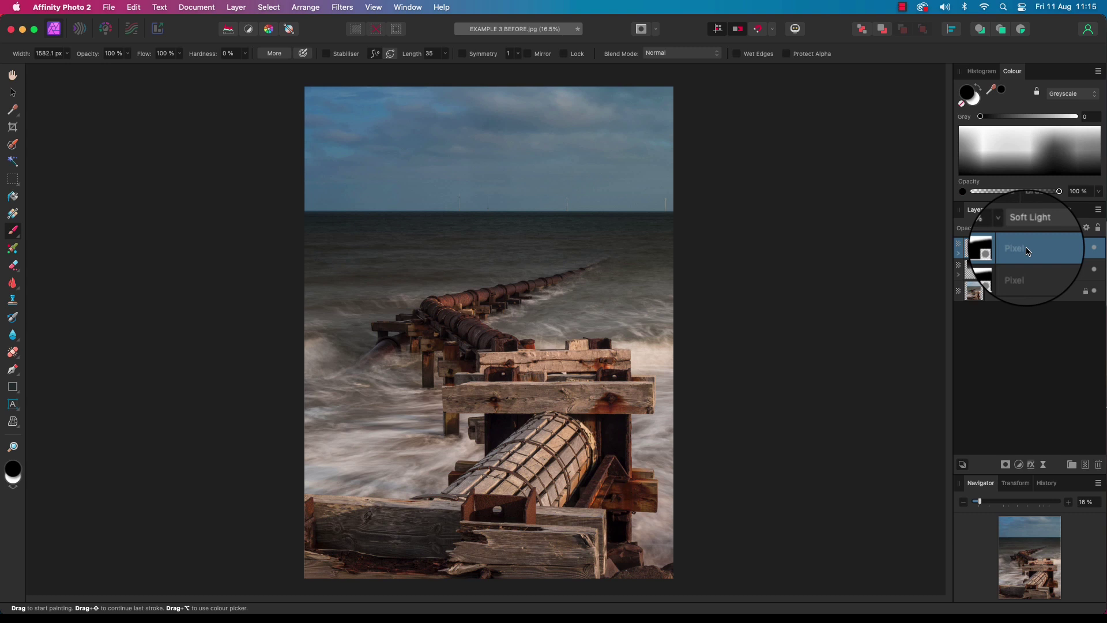
pyautogui.press('super+e')
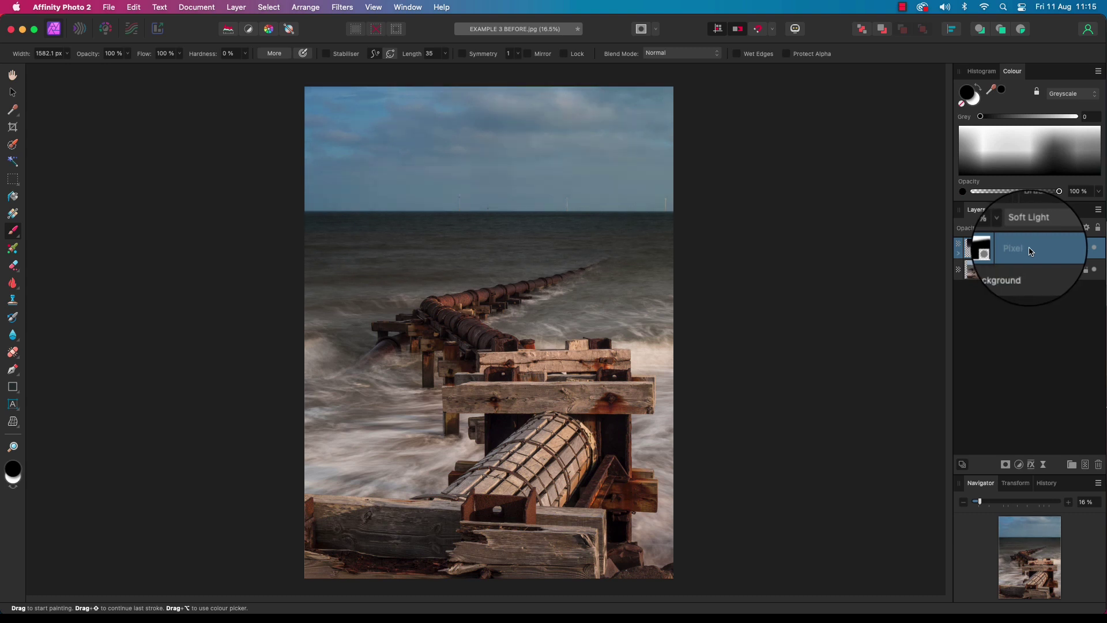
# Step: Toggle the gradient layer's visibility off and on to compare the before and after
pyautogui.click(1095, 249)
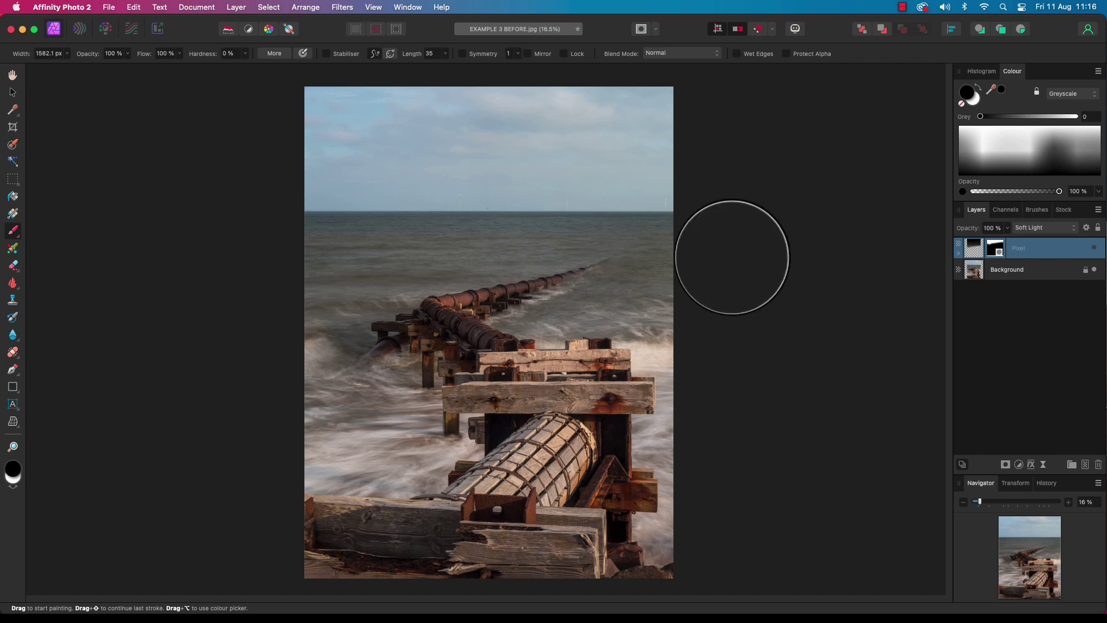
pyautogui.click(1095, 252)
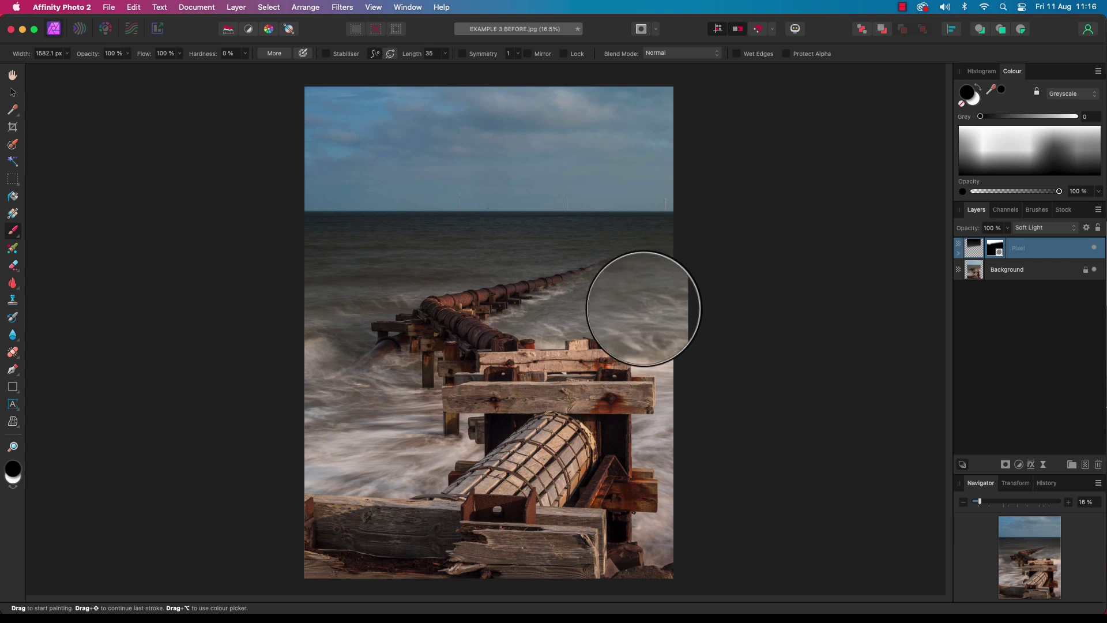
pyautogui.click(115, 7)
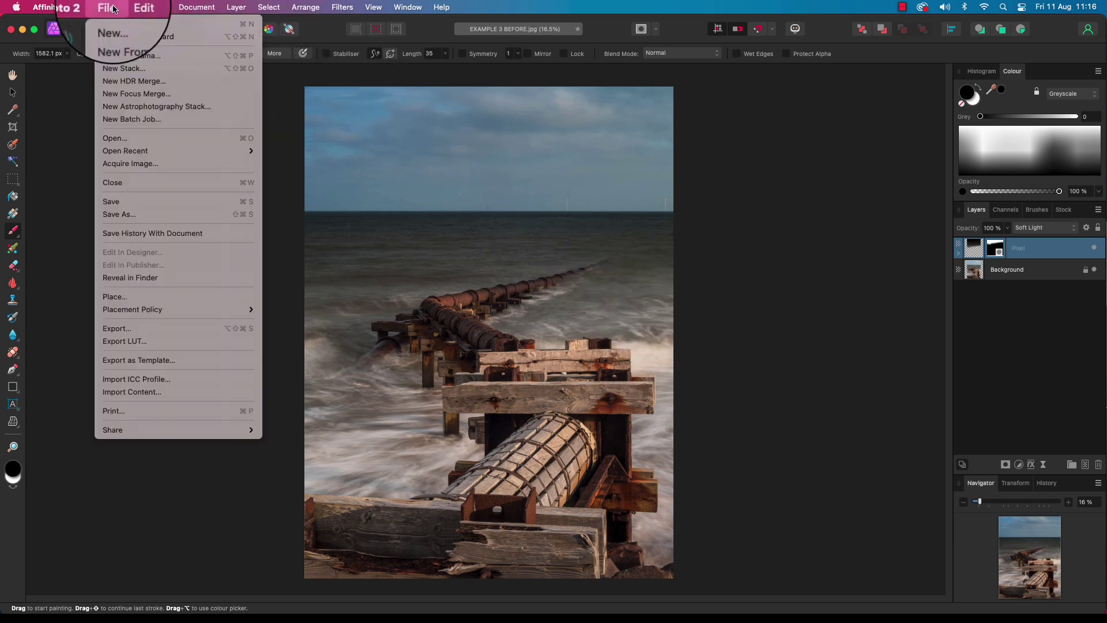
# Step: Review the JPEG export settings at Best quality and 100 quality, then close the Export dialog
pyautogui.click(151, 329)
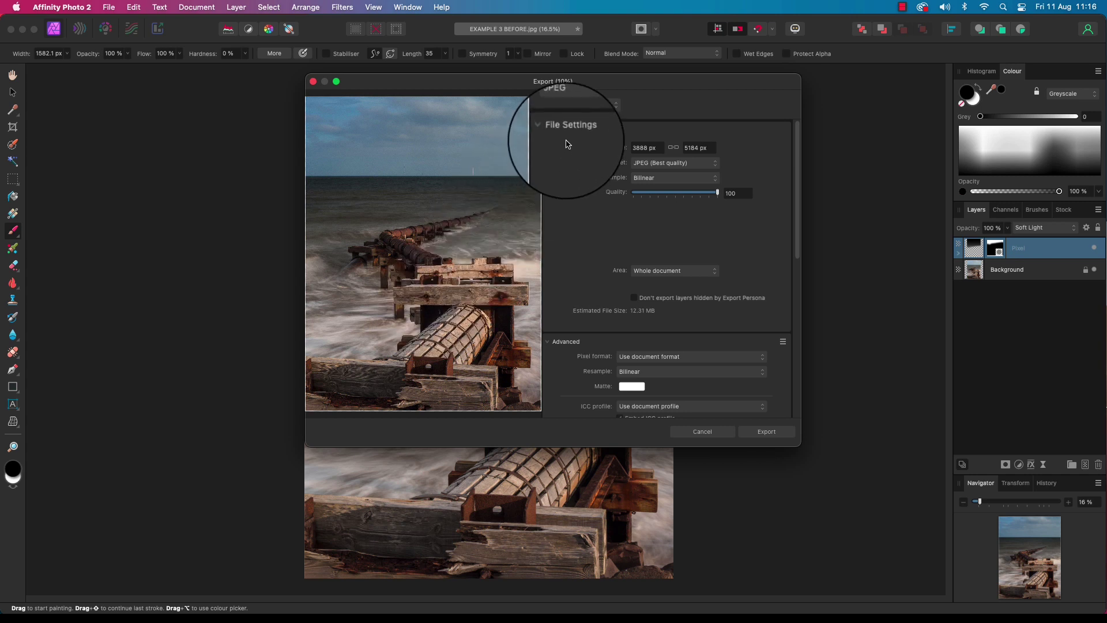
pyautogui.click(704, 431)
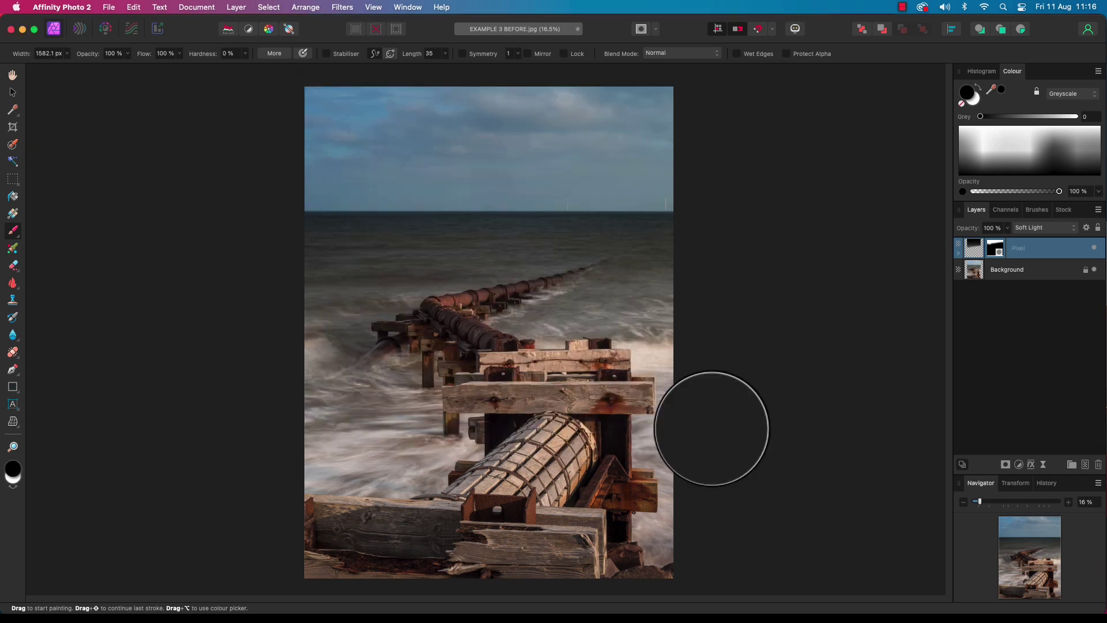